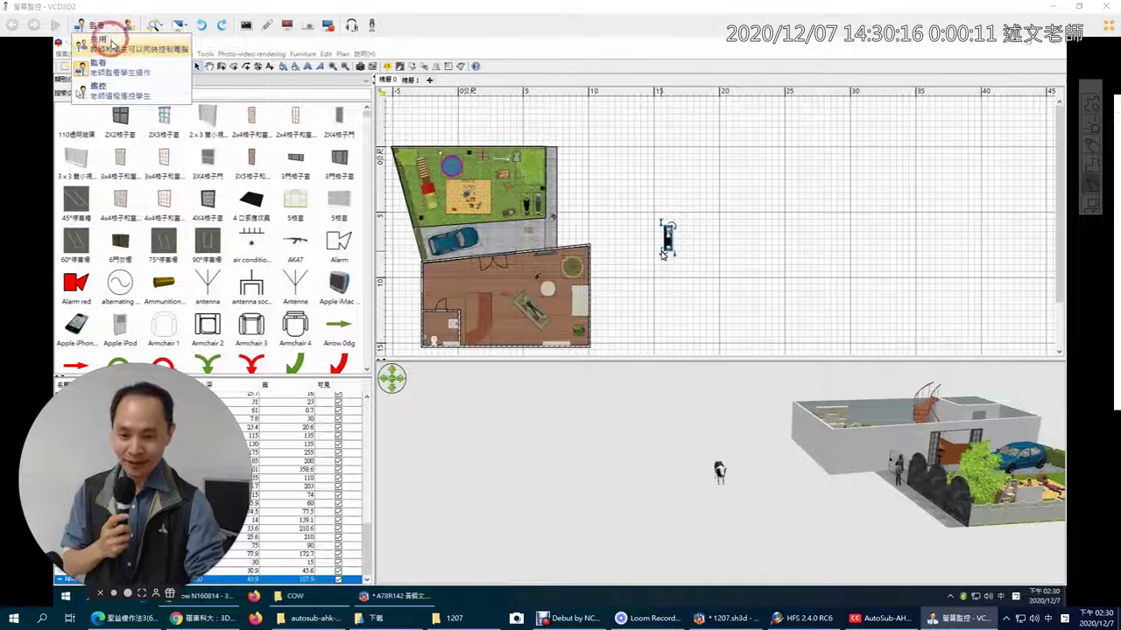
Switch the student screen session to 遙控 (remote control) and show the classroom client's tray menu.
{"action": "left_click", "coordinate": [131, 91]}
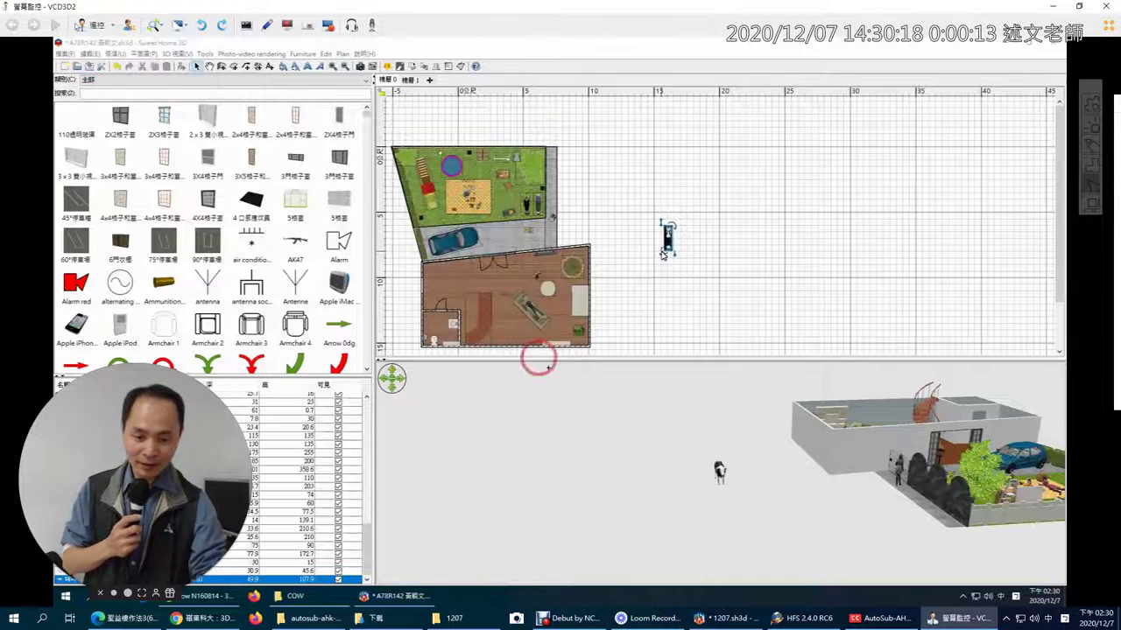
{"action": "left_click", "coordinate": [718, 482]}
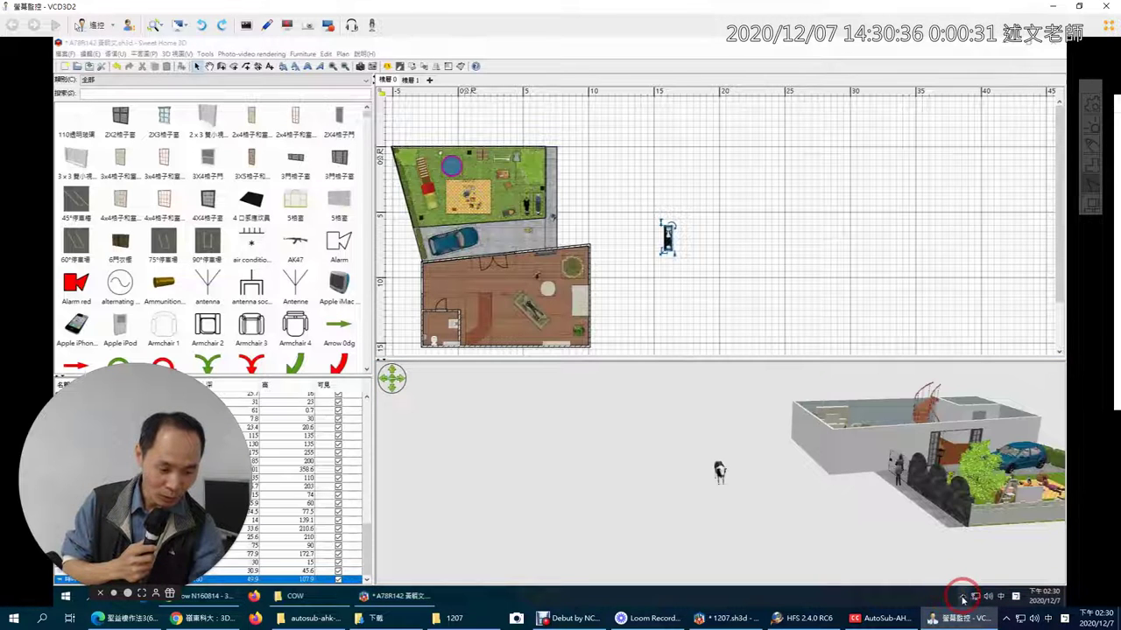
{"action": "left_click", "coordinate": [963, 599]}
{"action": "right_click", "coordinate": [987, 576]}
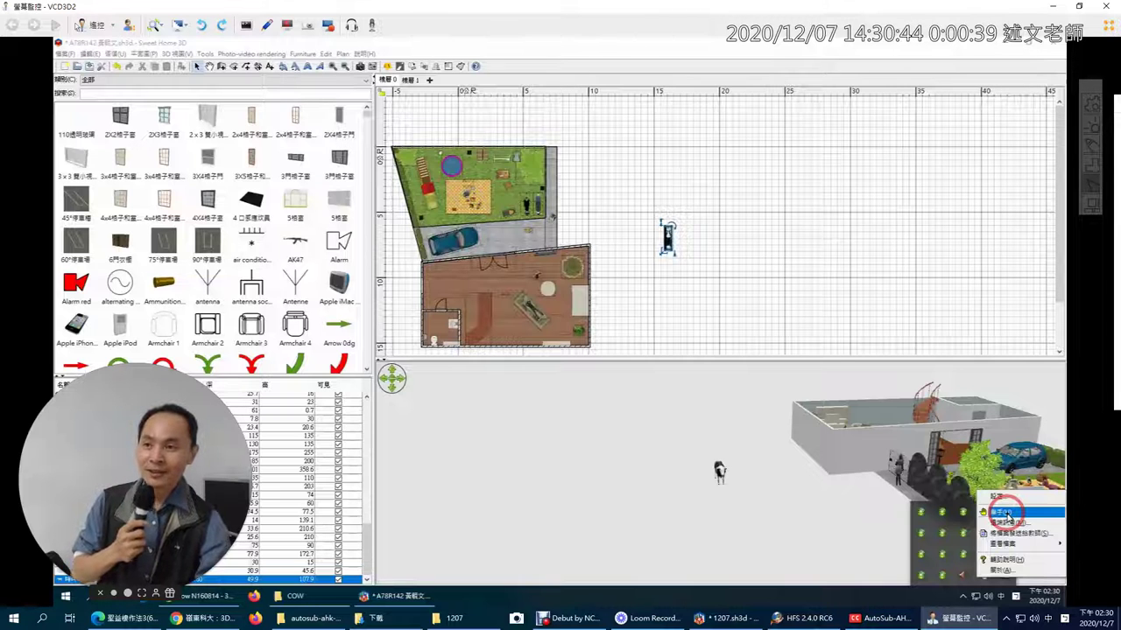
{"action": "left_click", "coordinate": [700, 464]}
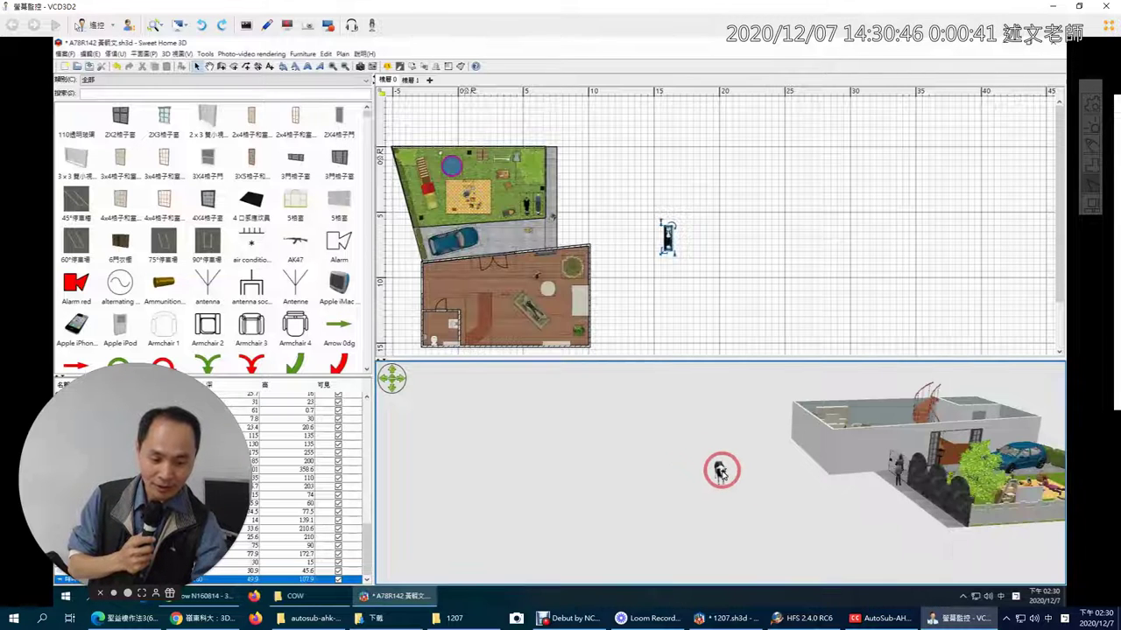
Deselect the spotted cow in the plan and open the furniture import wizard.
{"action": "left_click_drag", "start_coordinate": [720, 470], "coordinate": [663, 506]}
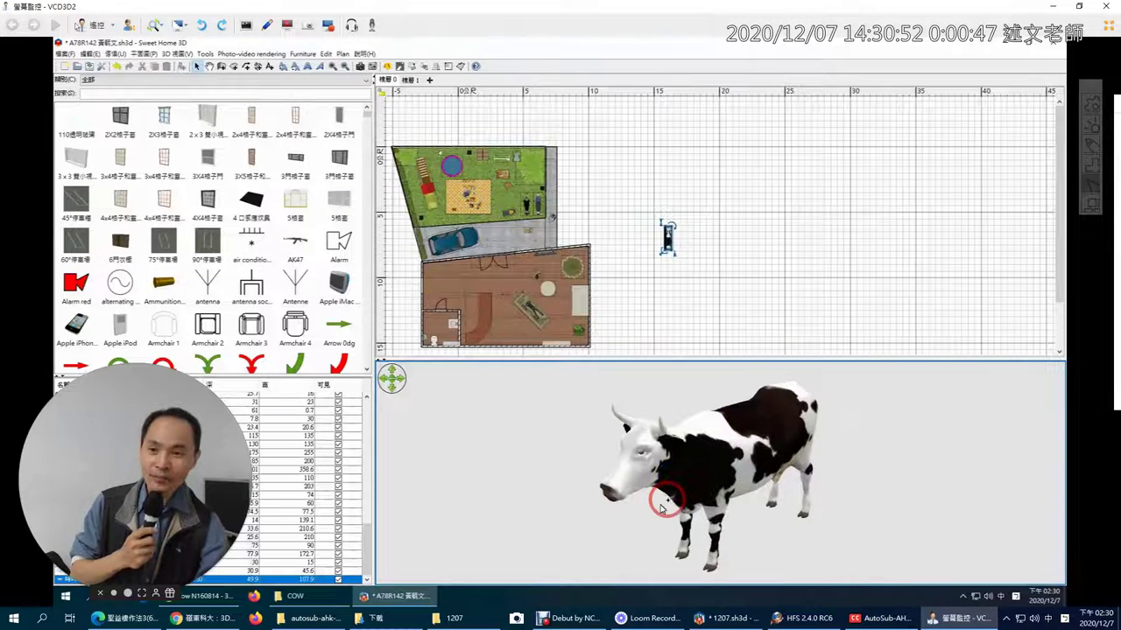
{"action": "left_click", "coordinate": [639, 255]}
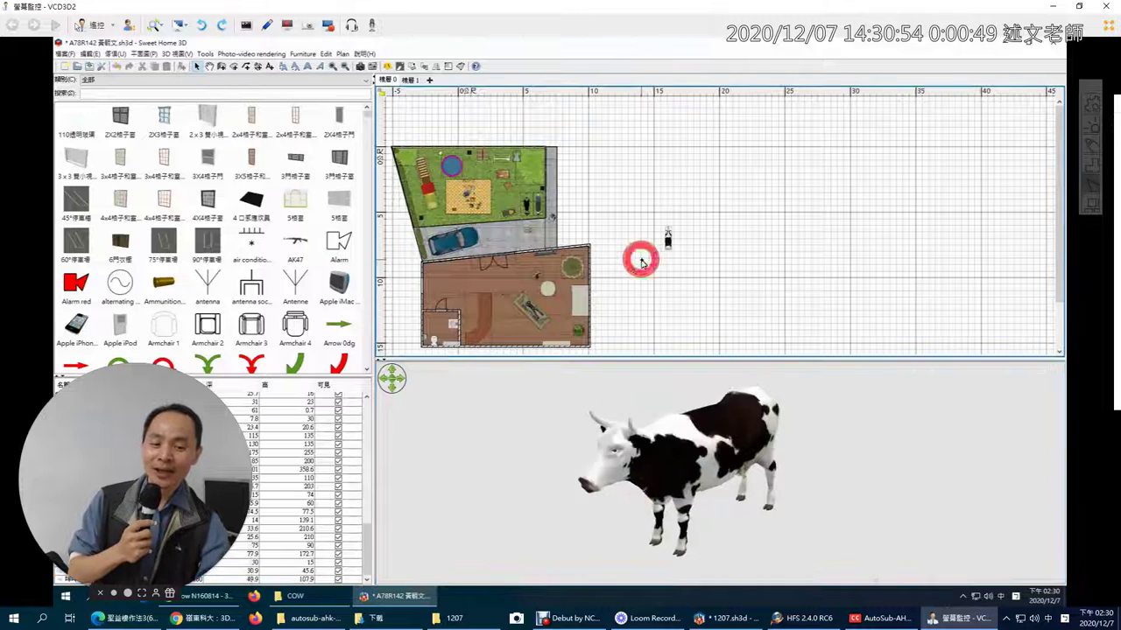
{"action": "left_click", "coordinate": [115, 53]}
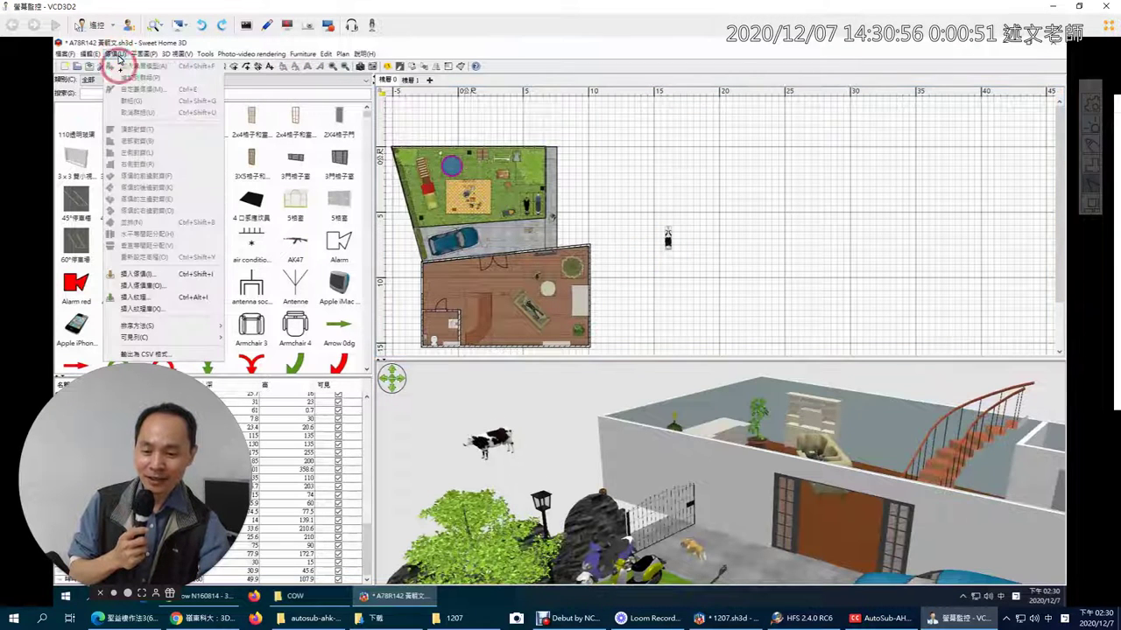
{"action": "left_click", "coordinate": [154, 274]}
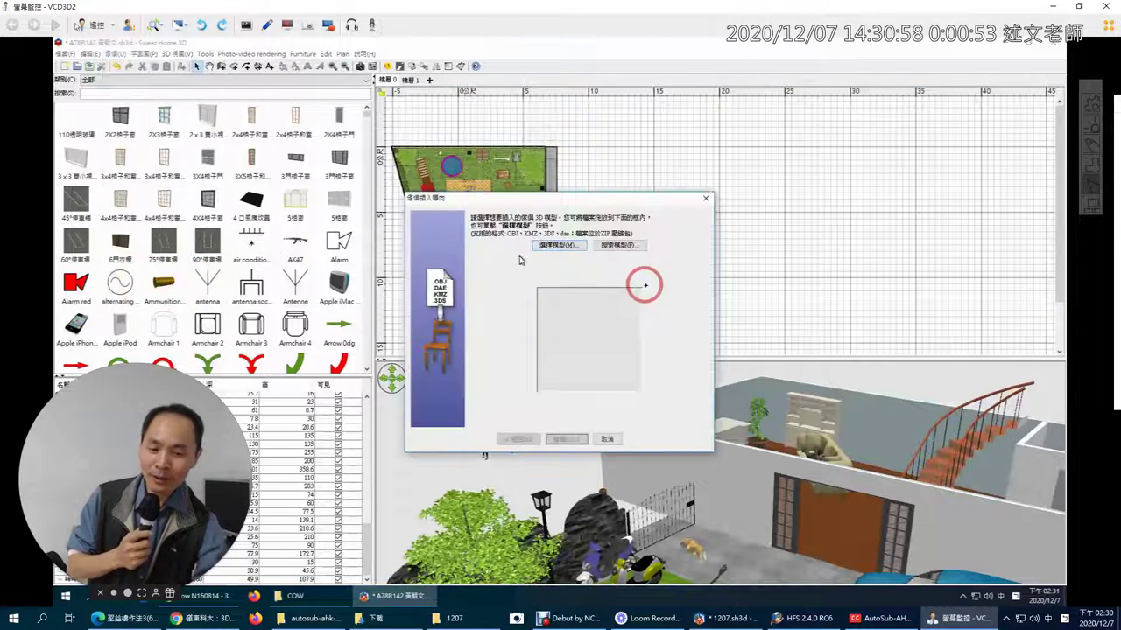
Try to bring the COW folder window forward, and switch the student screen session to 共用 (shared control).
{"action": "left_click", "coordinate": [299, 598]}
{"action": "left_click", "coordinate": [323, 598]}
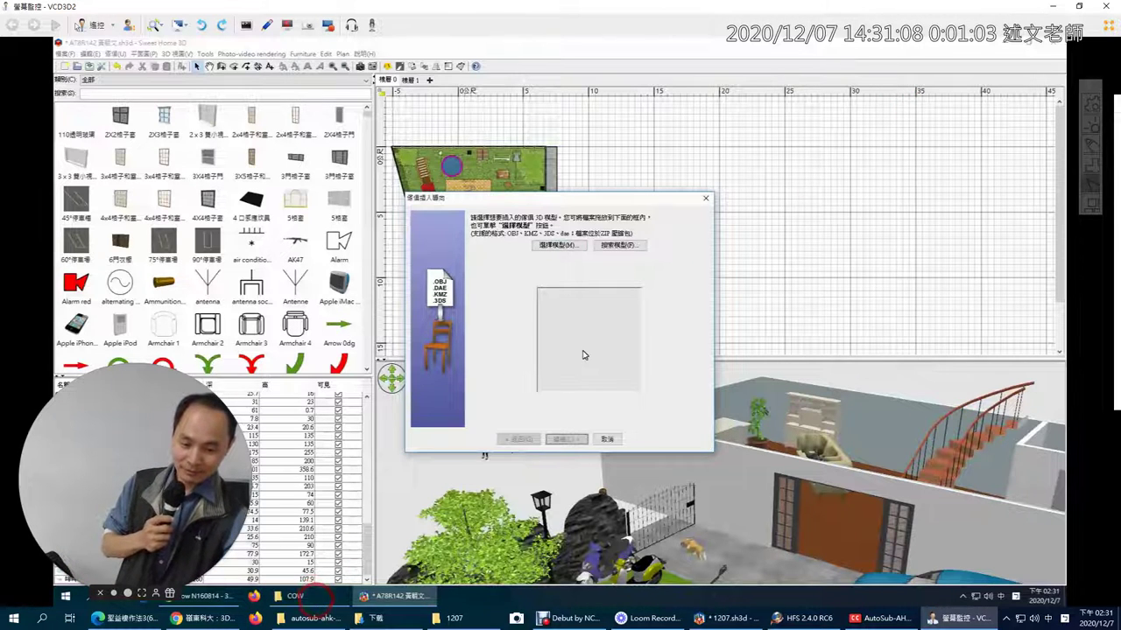
{"action": "mouse_move", "coordinate": [317, 600]}
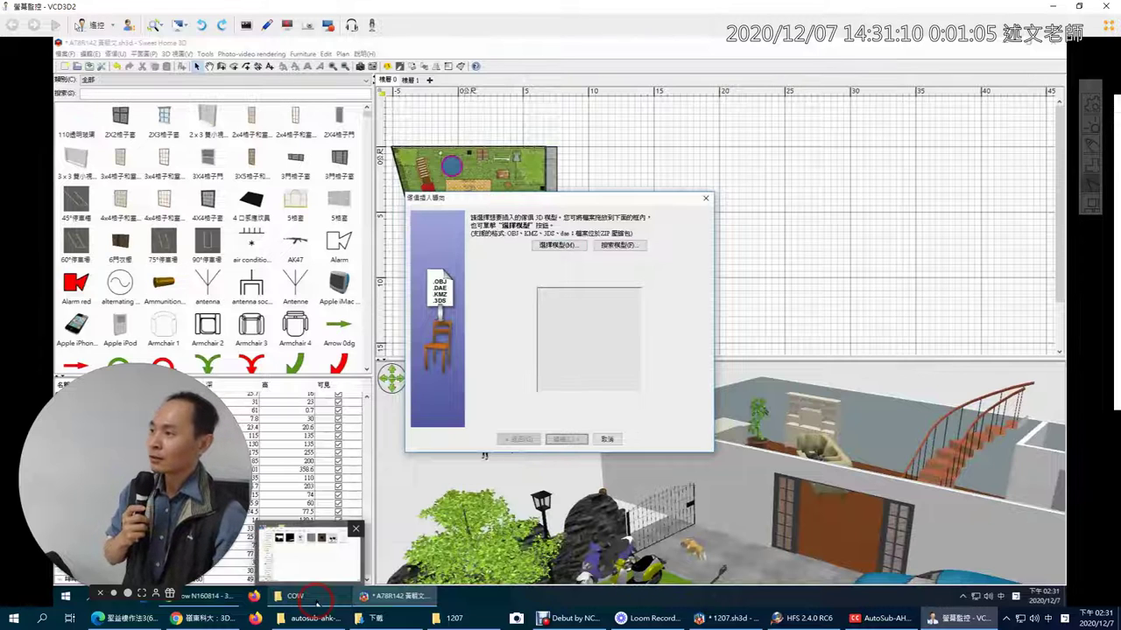
{"action": "left_click", "coordinate": [99, 29]}
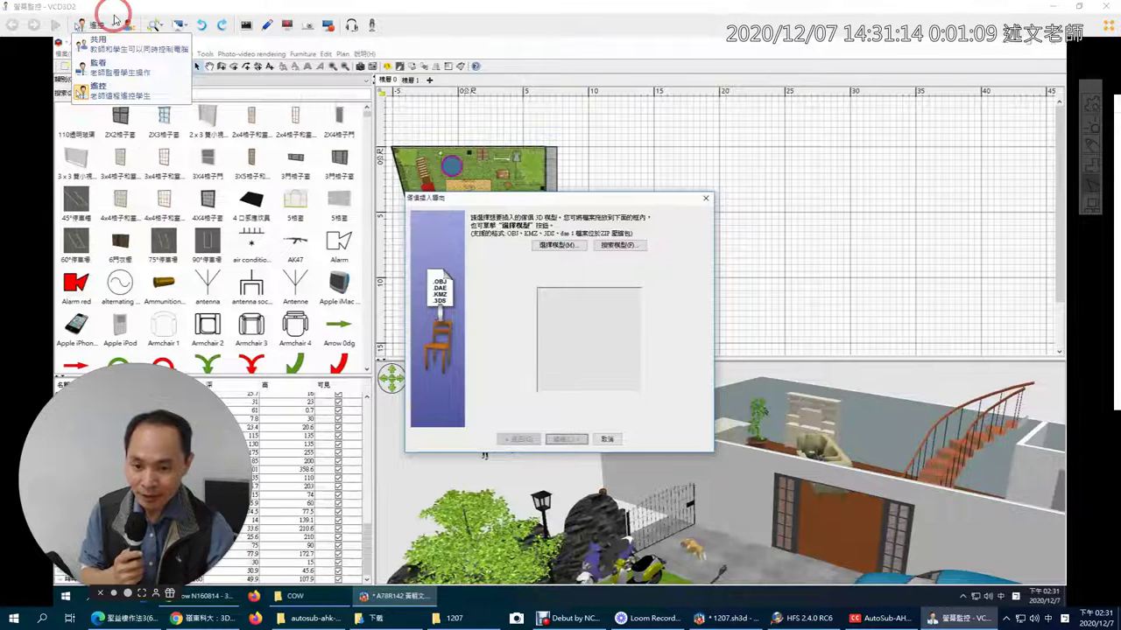
{"action": "left_click", "coordinate": [98, 42]}
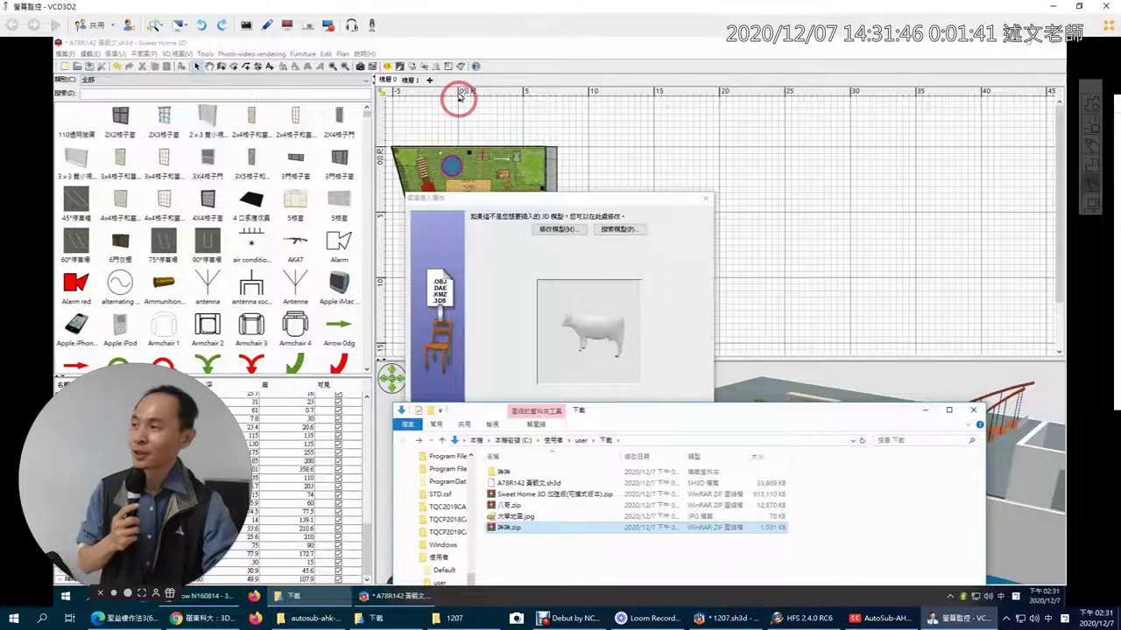
Accept the loaded cow model in the furniture import wizard and continue to its orientation settings.
{"action": "left_click", "coordinate": [495, 317]}
{"action": "left_click", "coordinate": [570, 439]}
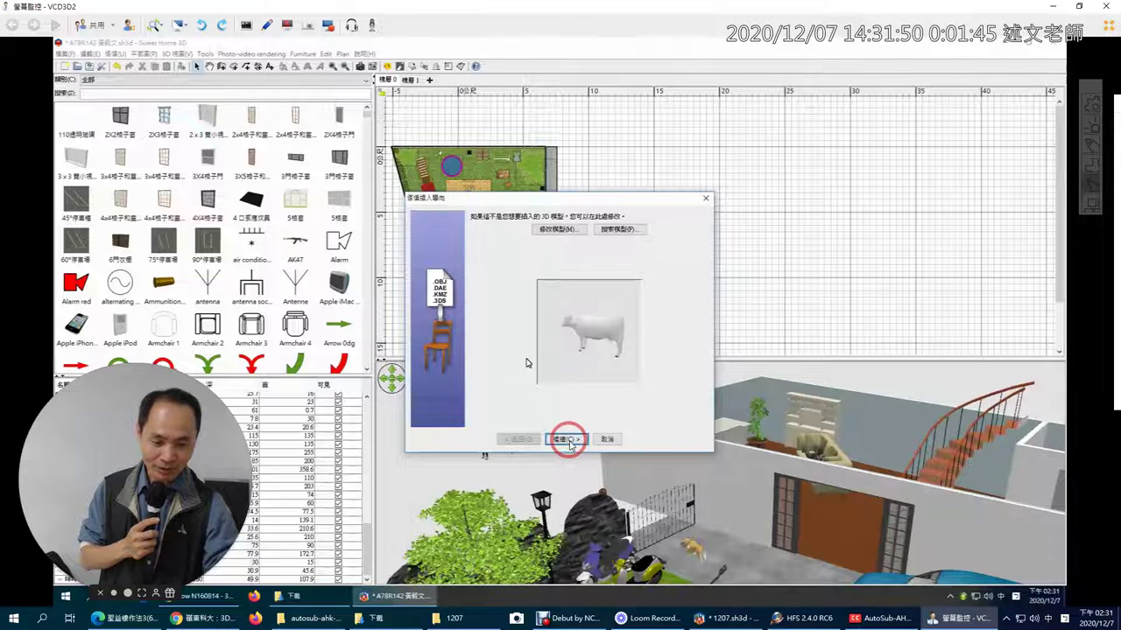
{"action": "left_click", "coordinate": [583, 404]}
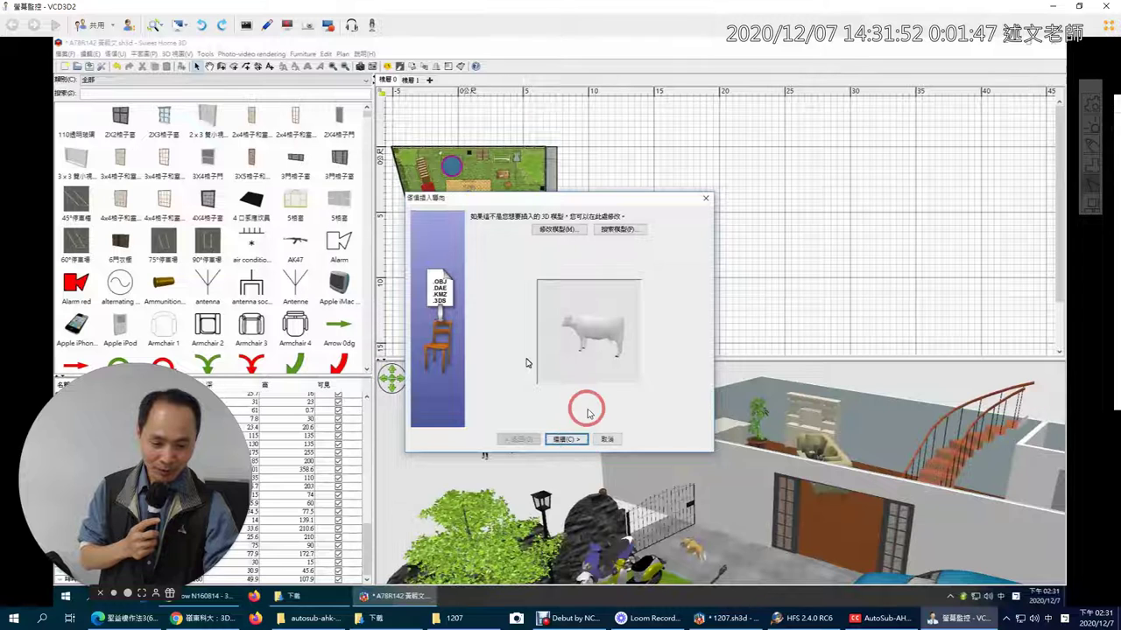
{"action": "left_click_drag", "start_coordinate": [656, 196], "coordinate": [679, 160]}
{"action": "left_click", "coordinate": [597, 404]}
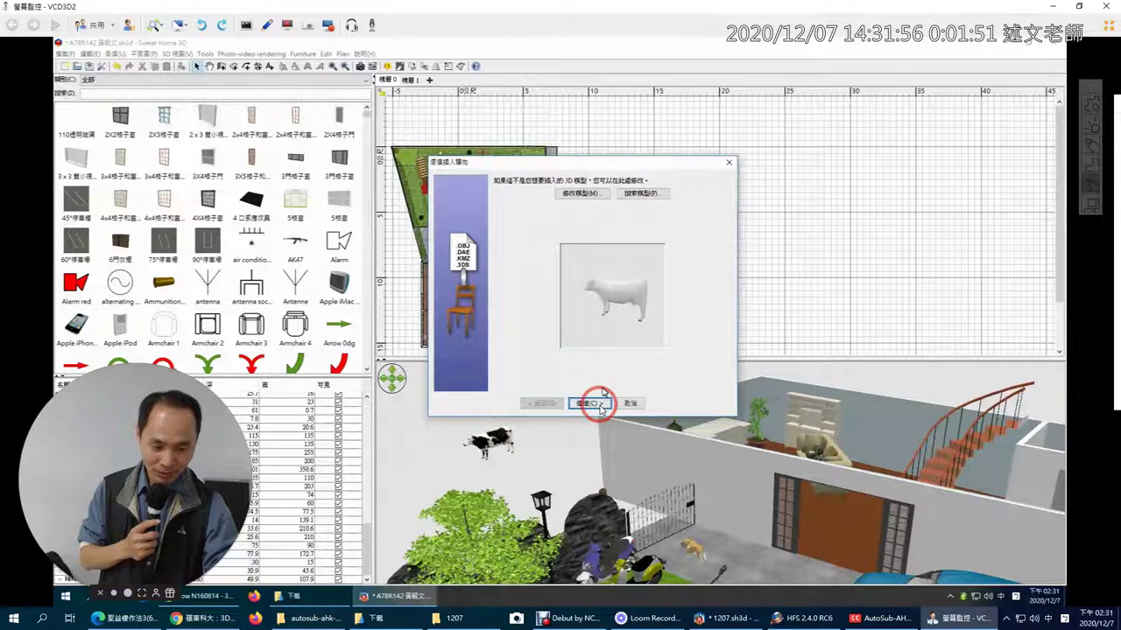
{"action": "left_click", "coordinate": [649, 330]}
{"action": "left_click", "coordinate": [707, 221]}
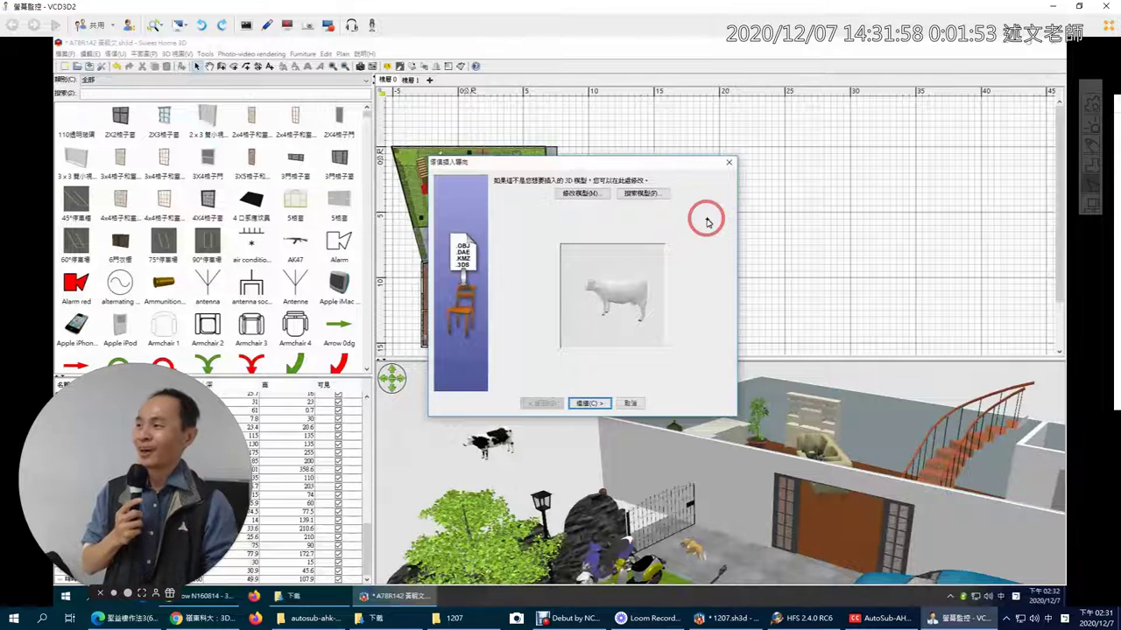
{"action": "left_click", "coordinate": [573, 405]}
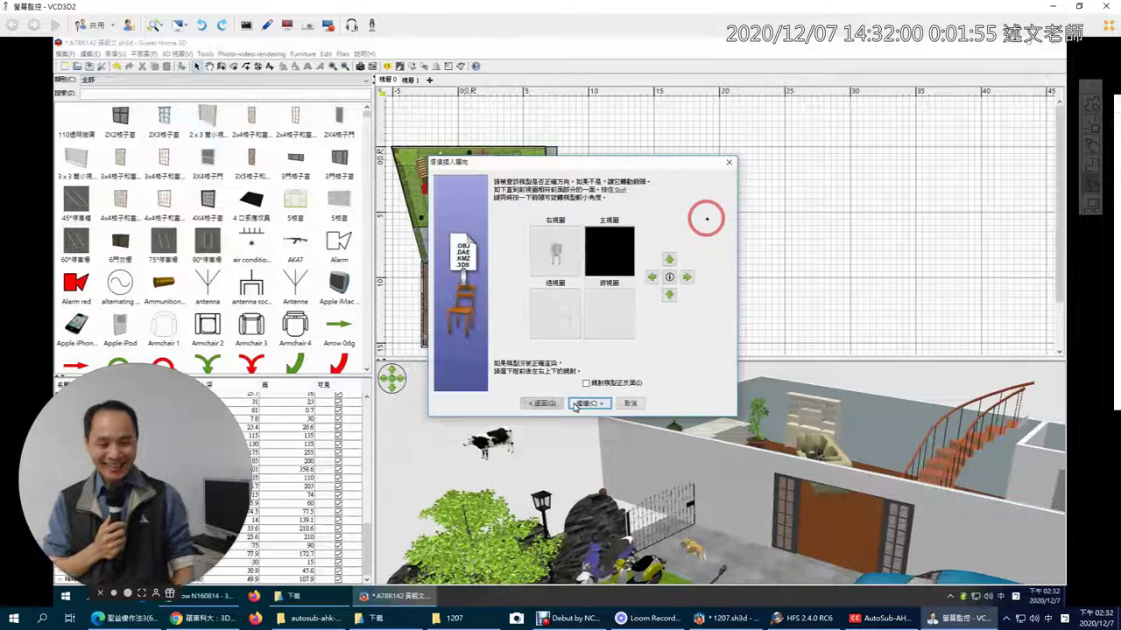
Keep the cow model's default orientation, size and icon, and finish importing it into the plan.
{"action": "left_click", "coordinate": [590, 403]}
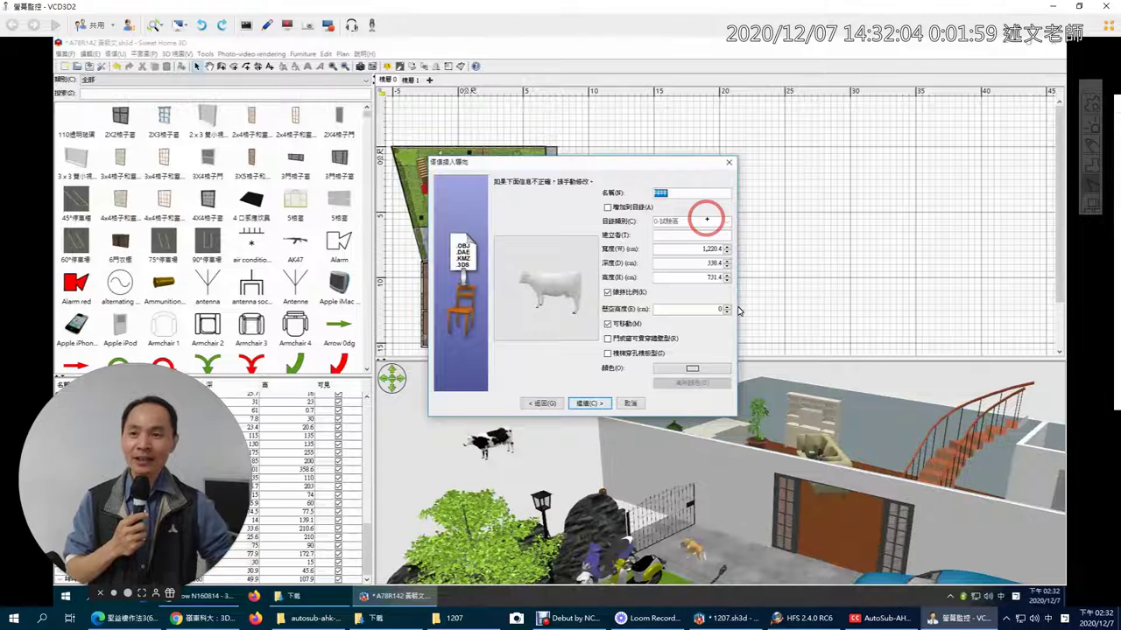
{"action": "left_click_drag", "start_coordinate": [571, 304], "coordinate": [637, 306]}
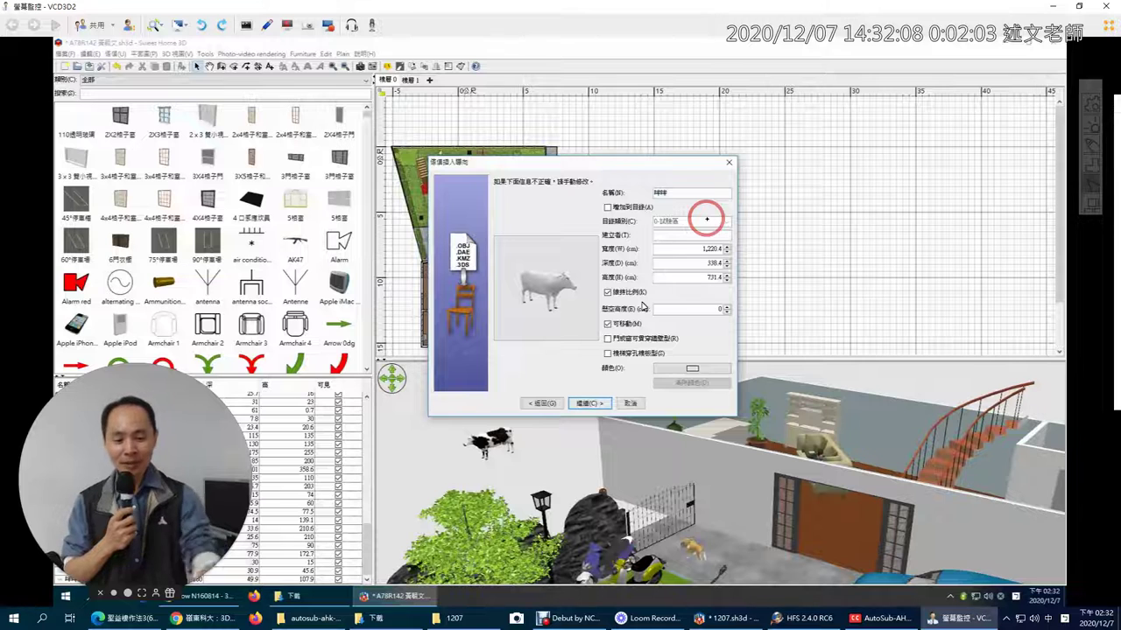
{"action": "left_click", "coordinate": [590, 403]}
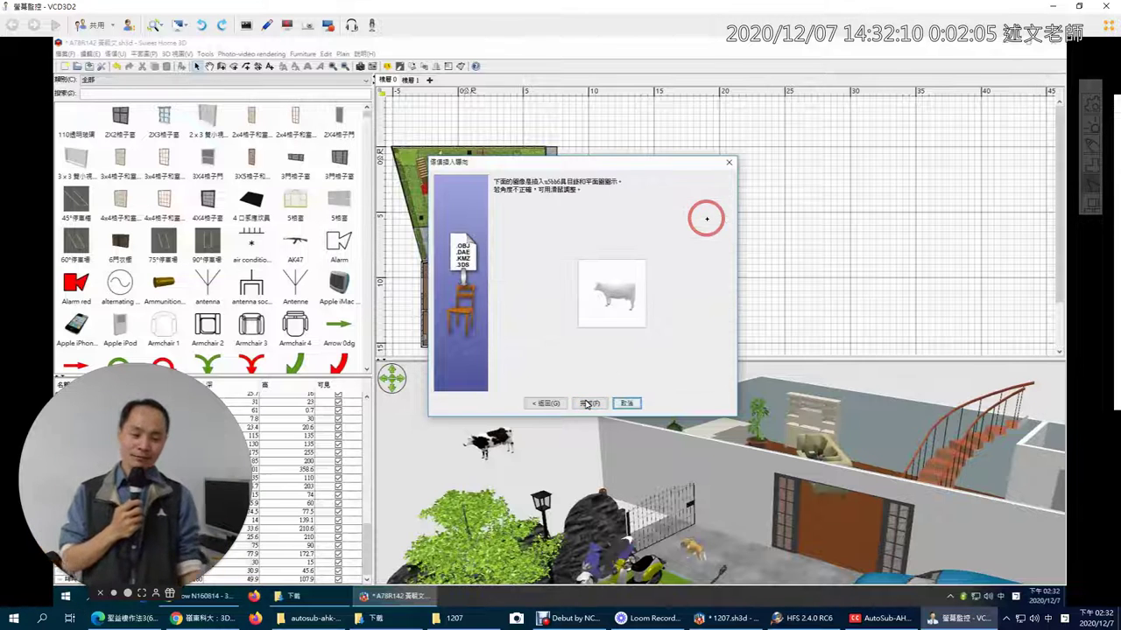
{"action": "left_click", "coordinate": [593, 403]}
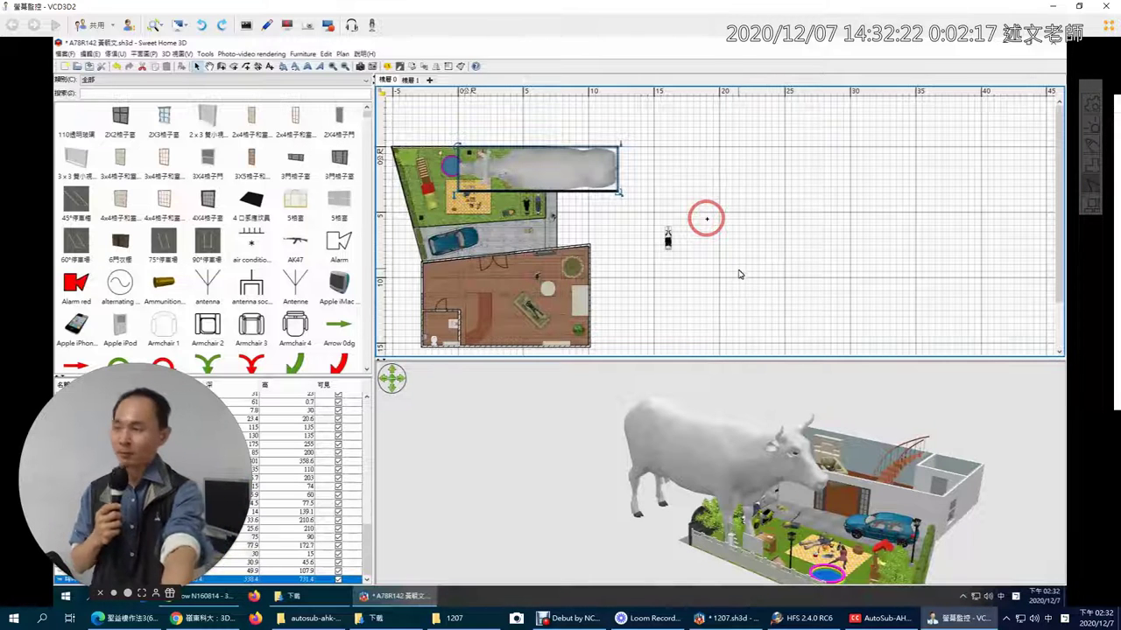
Open the COW subfolder of the extracted cow model in the 下載 folder to look at its texture images.
{"action": "left_click", "coordinate": [291, 597]}
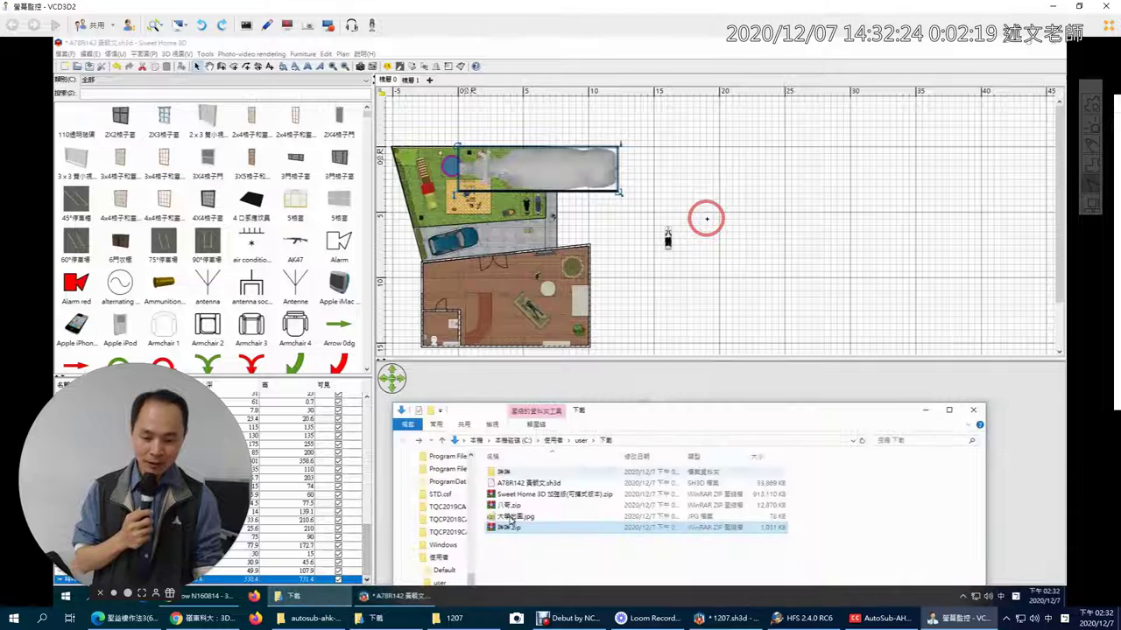
{"action": "left_click_drag", "start_coordinate": [639, 415], "coordinate": [704, 263]}
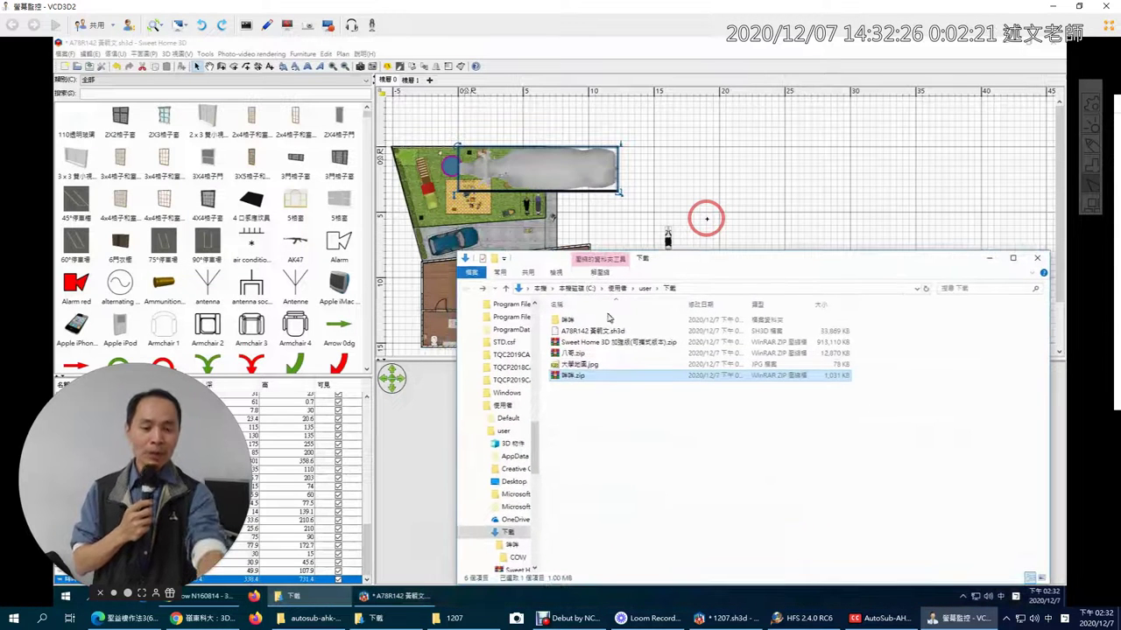
{"action": "left_click", "coordinate": [576, 322]}
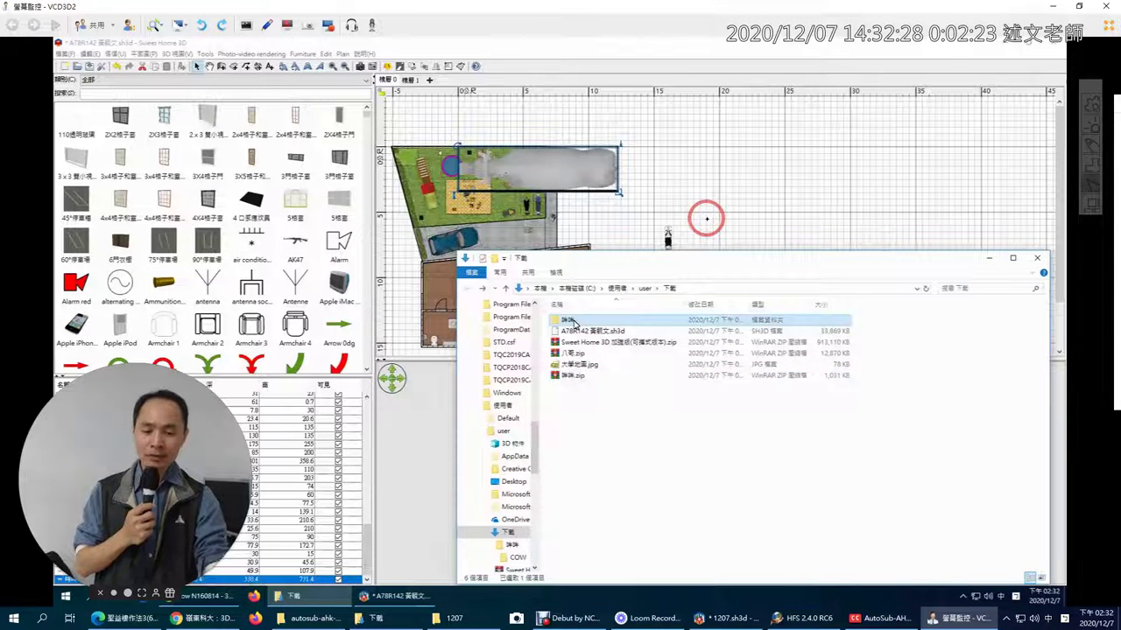
{"action": "double_click", "coordinate": [575, 322]}
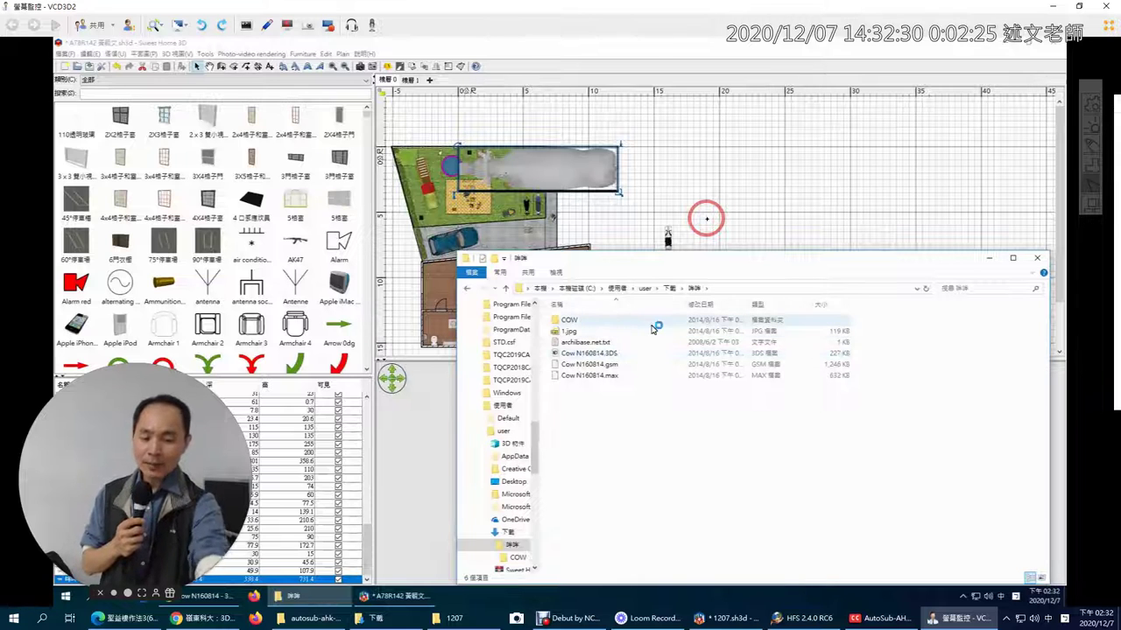
{"action": "left_click", "coordinate": [600, 321]}
{"action": "double_click", "coordinate": [601, 321]}
{"action": "left_click_drag", "start_coordinate": [745, 258], "coordinate": [635, 321]}
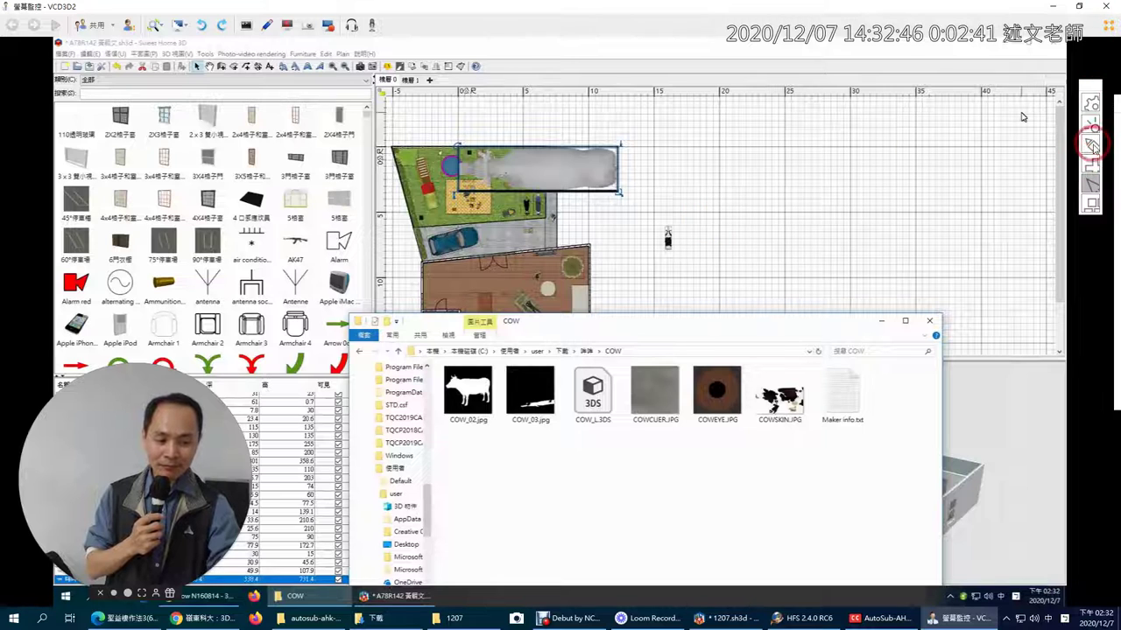
{"action": "mouse_move", "coordinate": [795, 430]}
{"action": "left_mouse_down"}
{"action": "mouse_move", "coordinate": [759, 333]}
{"action": "mouse_move", "coordinate": [789, 440]}
{"action": "left_mouse_up"}
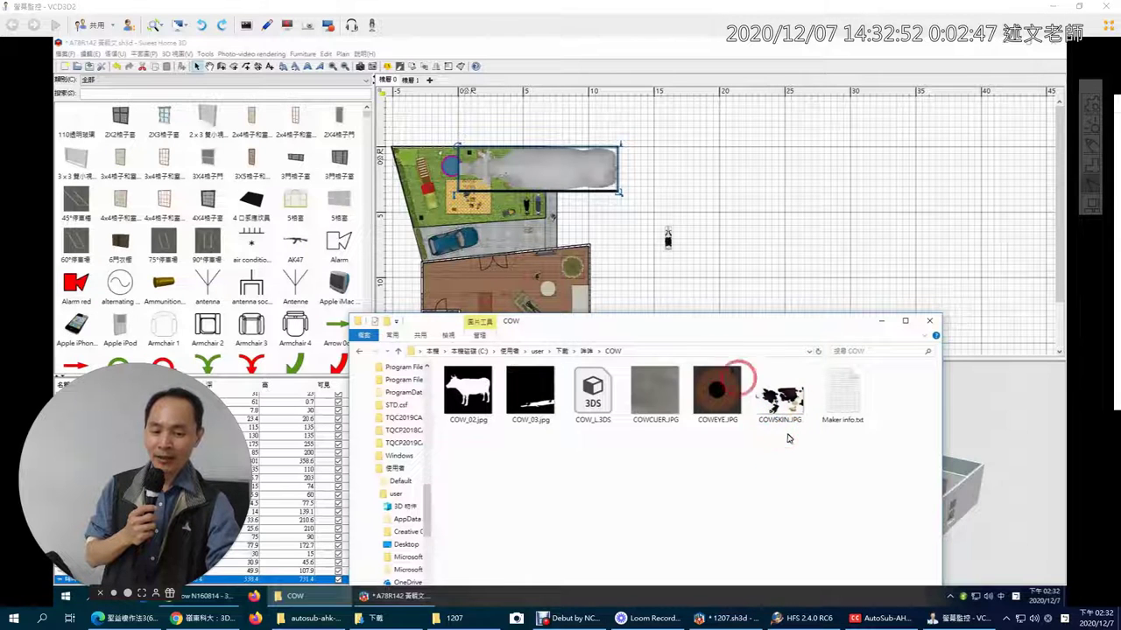
Open the imported white cow's model material settings and select its skin material.
{"action": "left_click", "coordinate": [545, 176]}
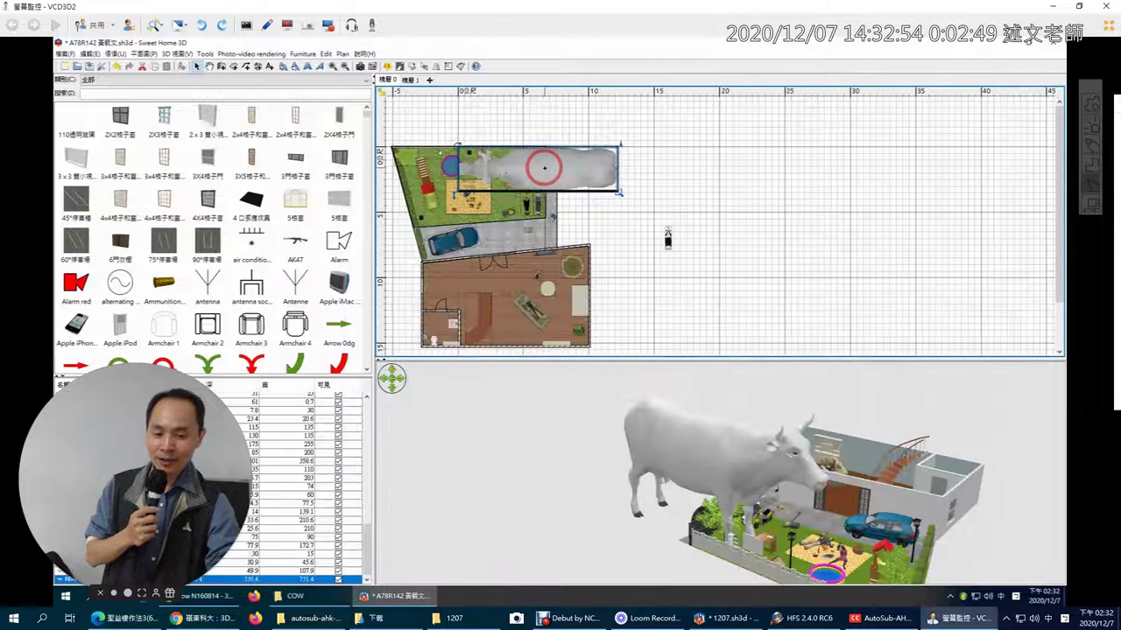
{"action": "left_click", "coordinate": [566, 11]}
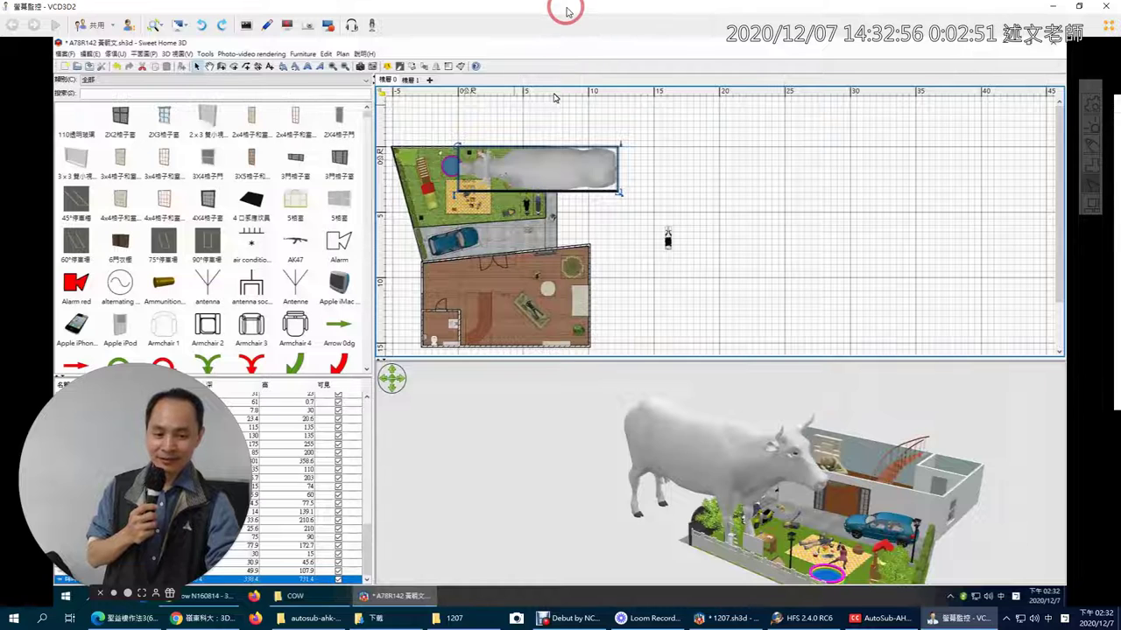
{"action": "double_click", "coordinate": [604, 171]}
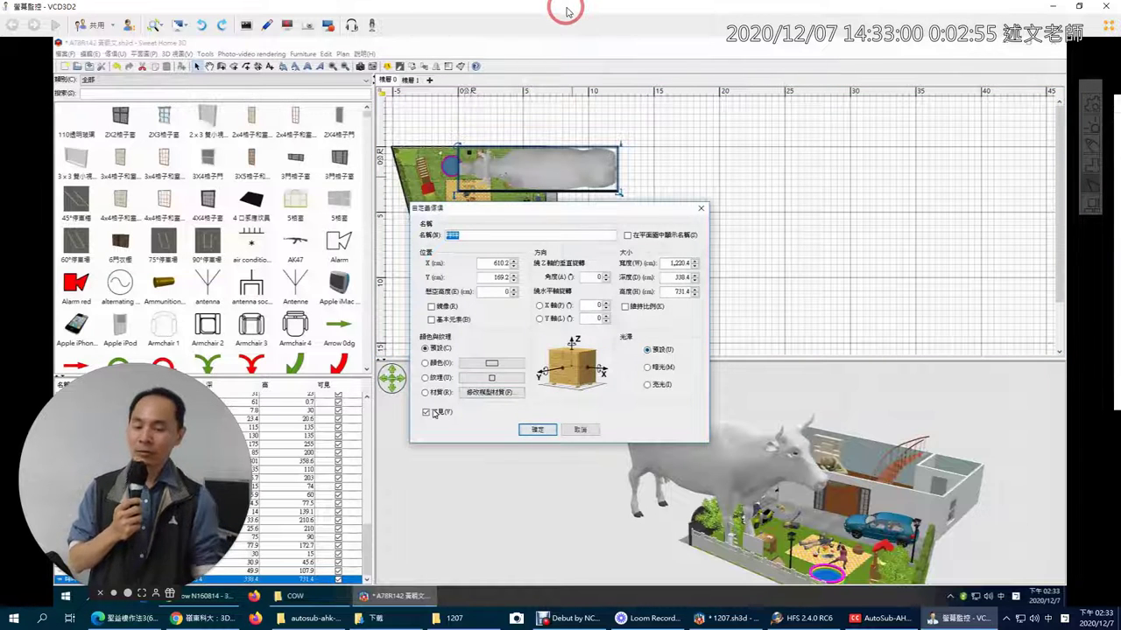
{"action": "left_click", "coordinate": [492, 393]}
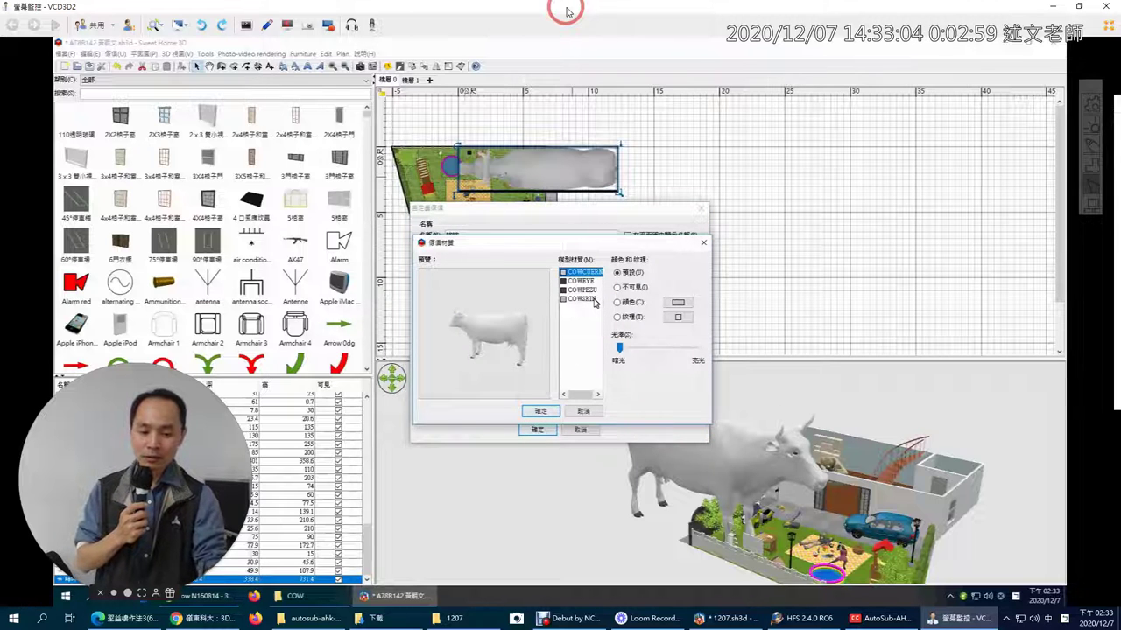
{"action": "left_click", "coordinate": [585, 300]}
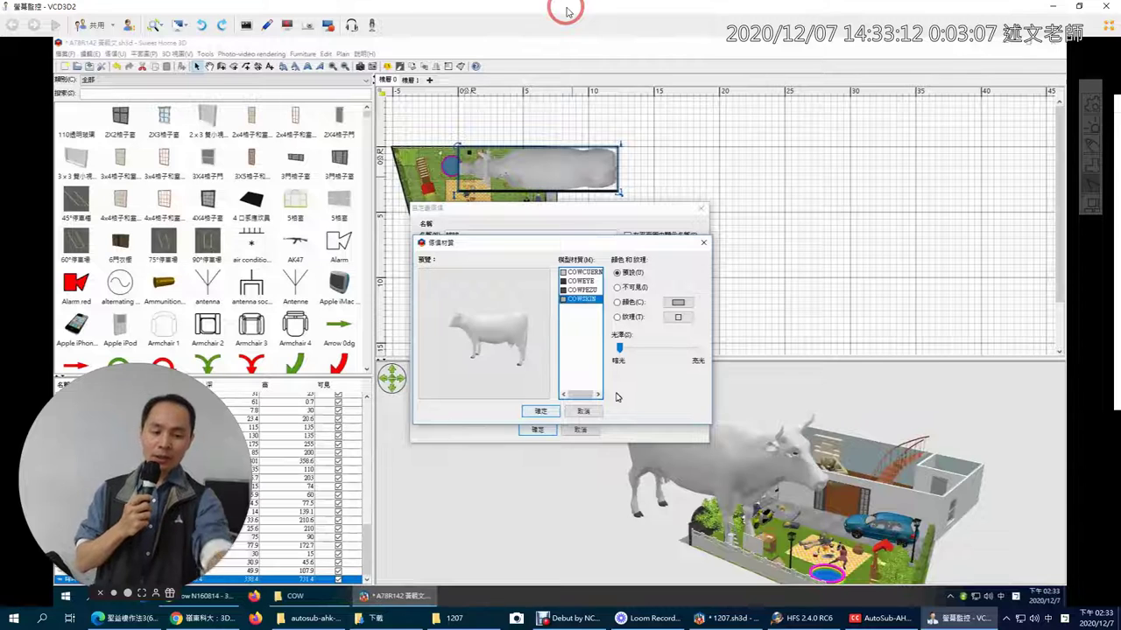
Start a texture import for the skin material and load COWSKIN.JPG from the COW folder.
{"action": "left_click", "coordinate": [678, 317]}
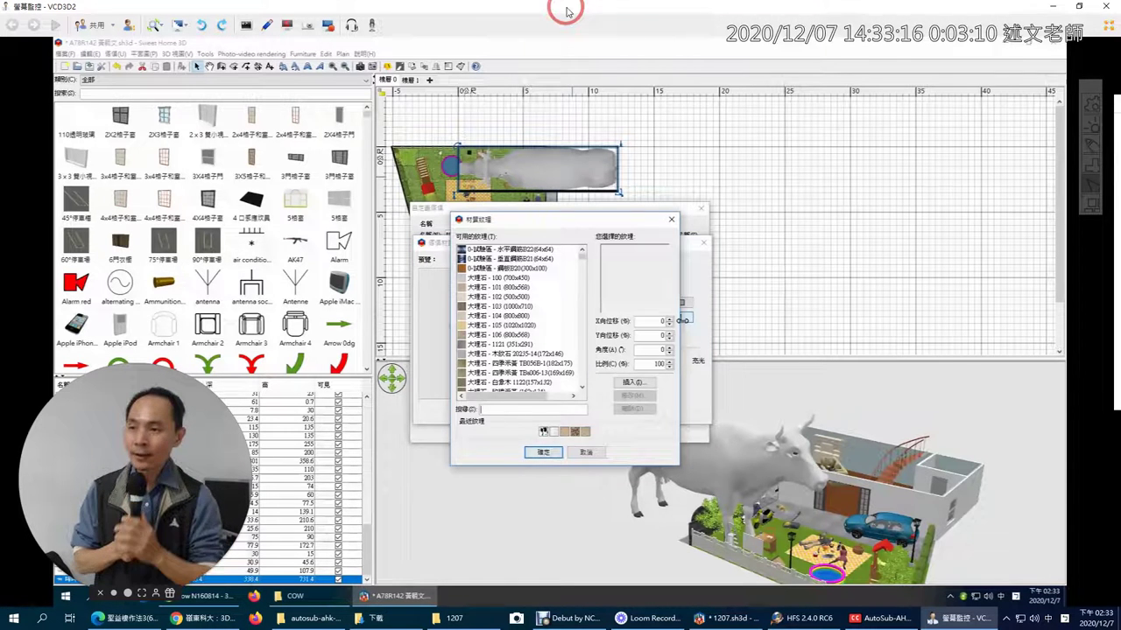
{"action": "left_click", "coordinate": [632, 383]}
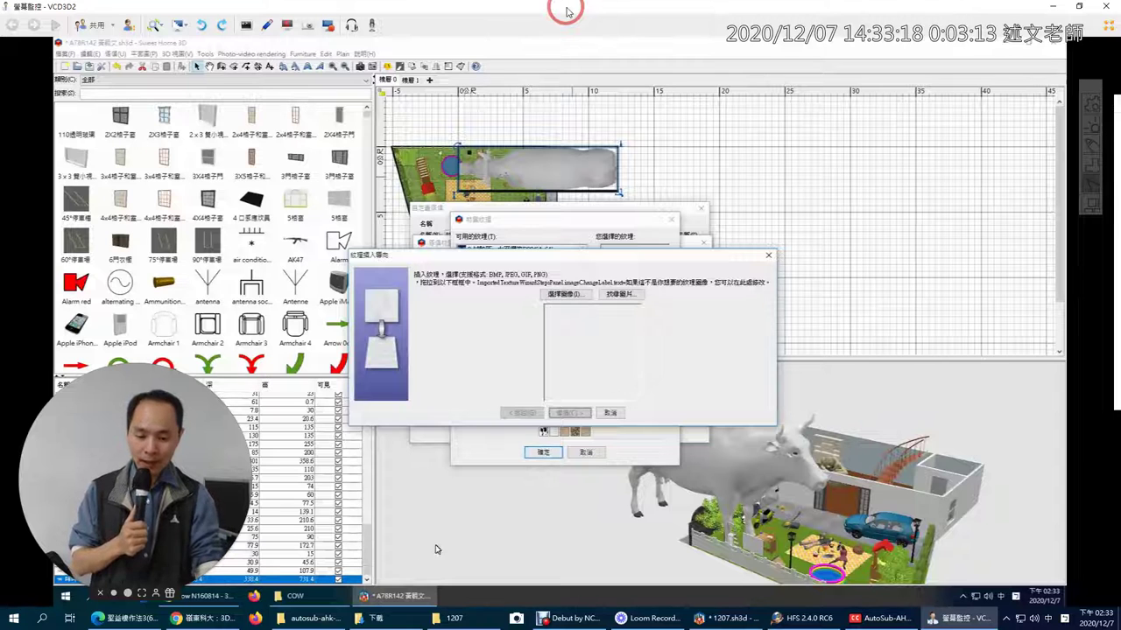
{"action": "left_click", "coordinate": [295, 597]}
{"action": "left_click_drag", "start_coordinate": [718, 325], "coordinate": [617, 386]}
{"action": "left_click_drag", "start_coordinate": [679, 451], "coordinate": [613, 353]}
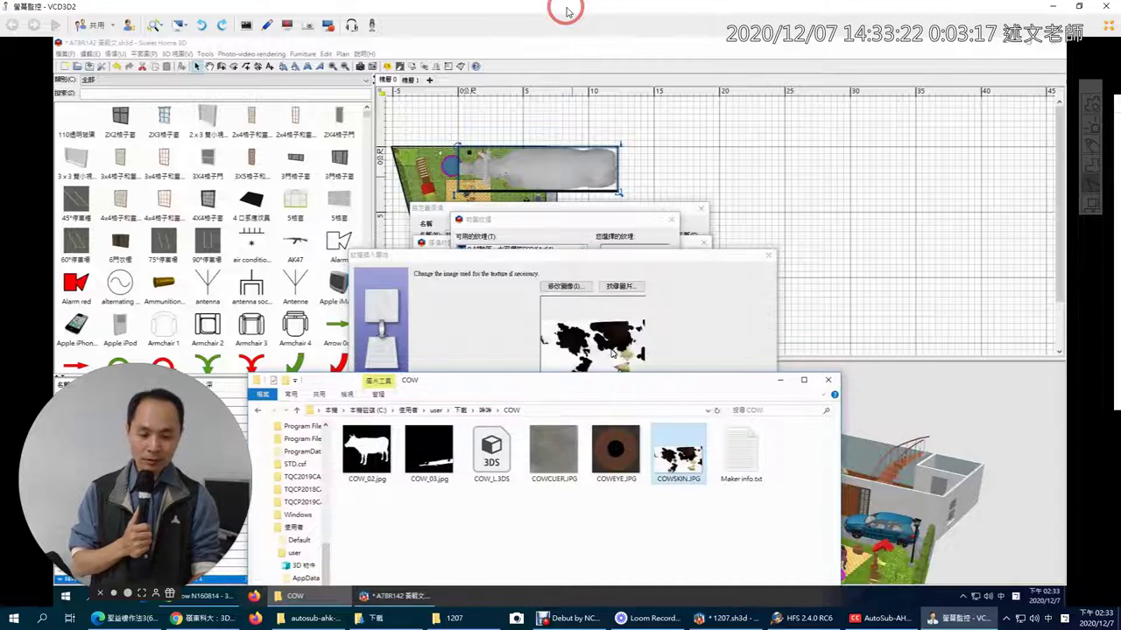
Minimize the COW folder window and continue the COWSKIN texture import to its name and size settings.
{"action": "left_click", "coordinate": [779, 380]}
{"action": "left_click", "coordinate": [569, 413]}
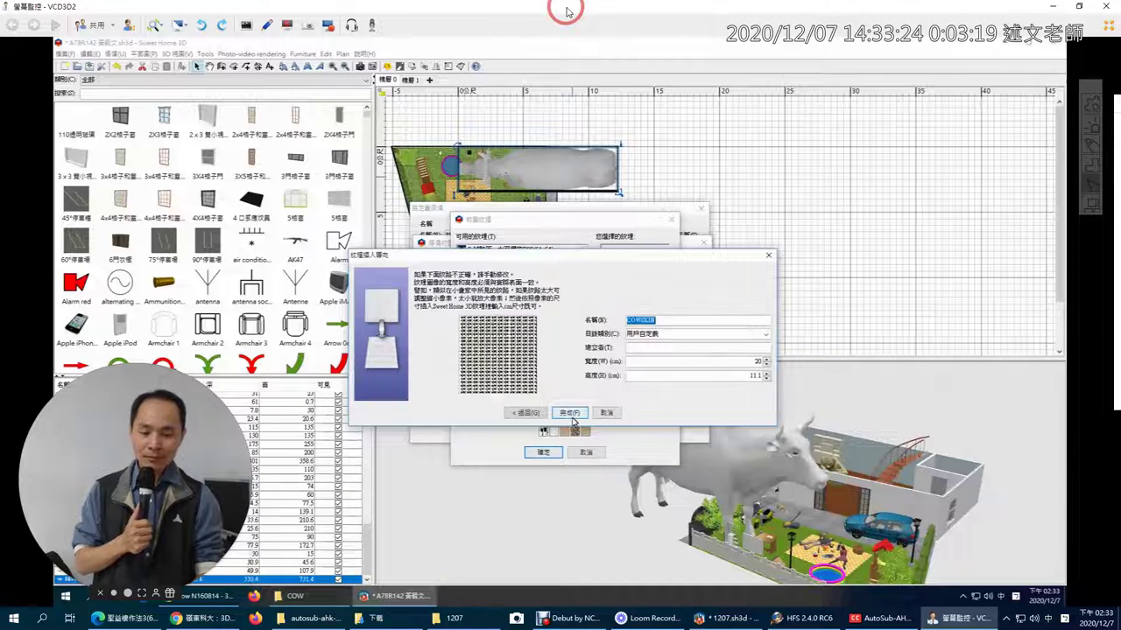
{"action": "left_click_drag", "start_coordinate": [723, 260], "coordinate": [453, 283]}
{"action": "left_click", "coordinate": [500, 277]}
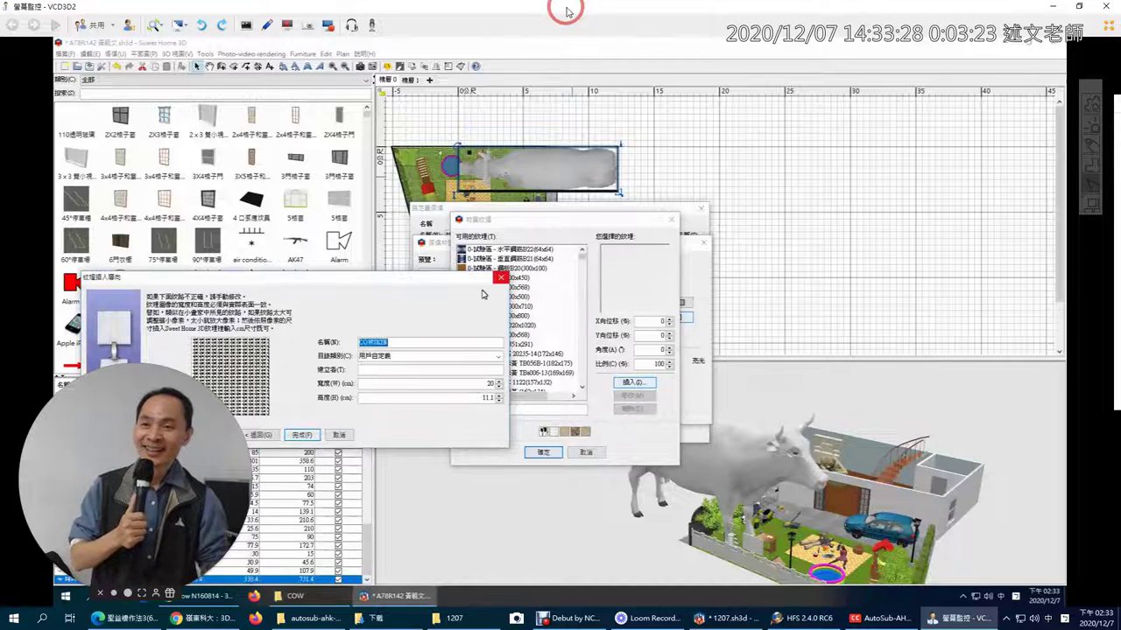
{"action": "left_click_drag", "start_coordinate": [473, 280], "coordinate": [602, 278]}
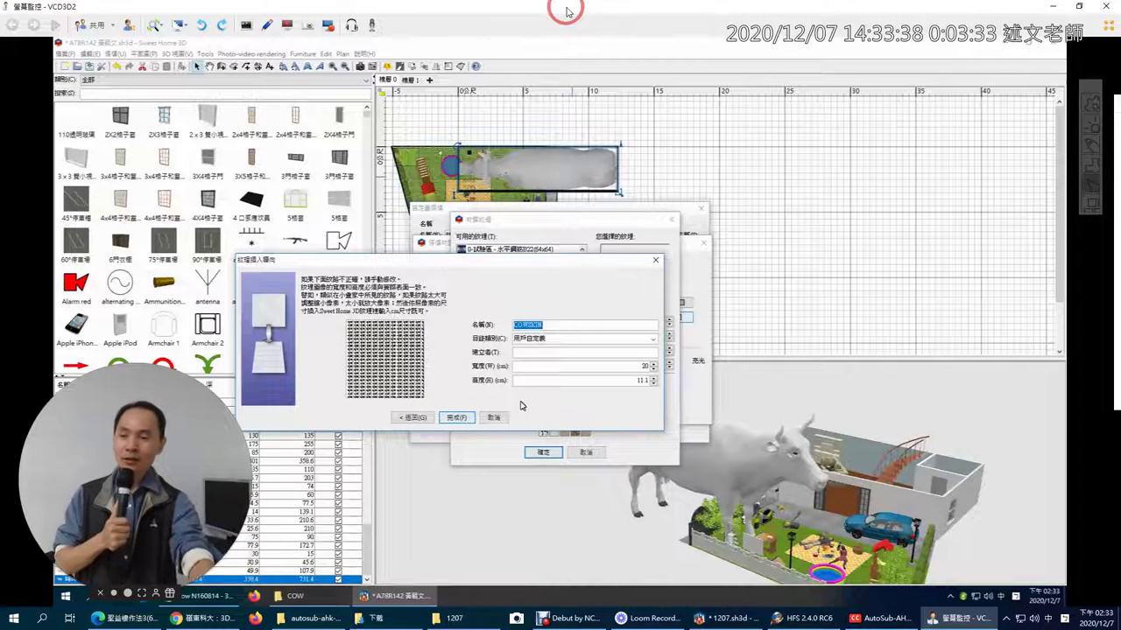
Set the COWSKIN texture's width to 1220.4 cm and finish importing it.
{"action": "left_click", "coordinate": [628, 366]}
{"action": "left_click_drag", "start_coordinate": [628, 366], "coordinate": [703, 368]}
{"action": "type", "text": "1"}
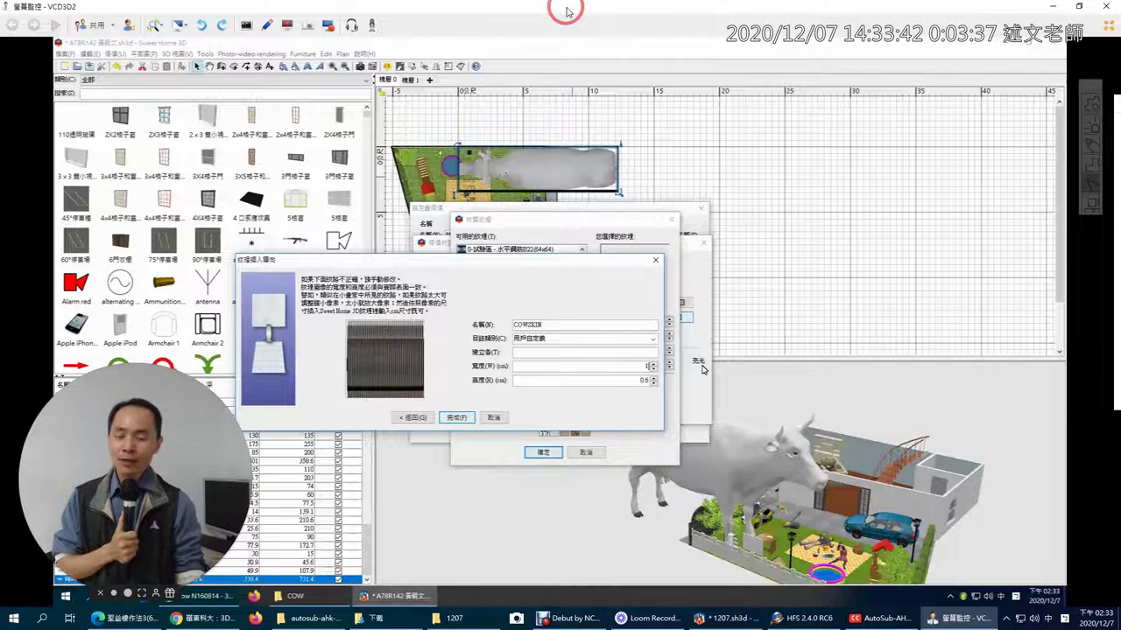
{"action": "type", "text": "220.4"}
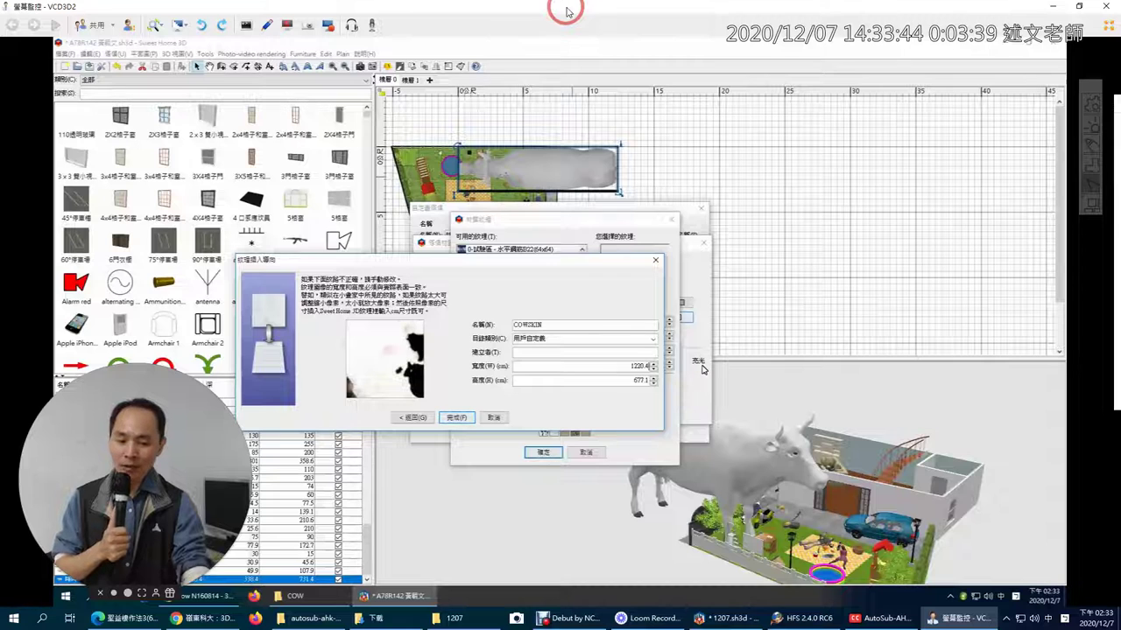
{"action": "left_click", "coordinate": [456, 417]}
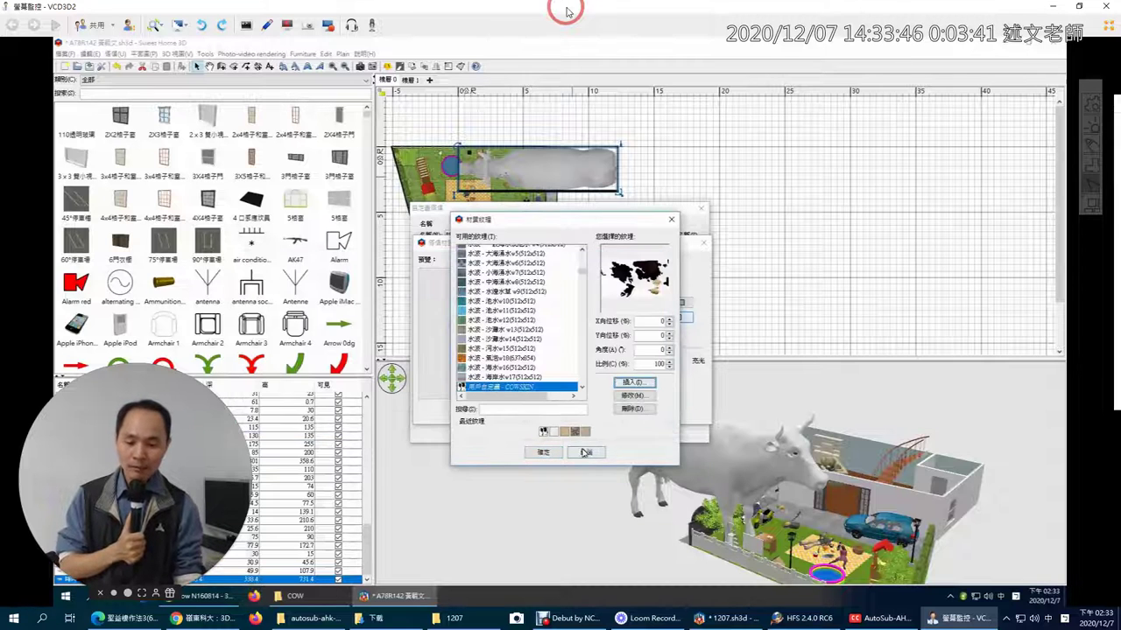
Apply the imported COWSKIN texture to the cow's skin material, preview it on the model, and accept the material and furniture changes.
{"action": "left_click", "coordinate": [554, 453]}
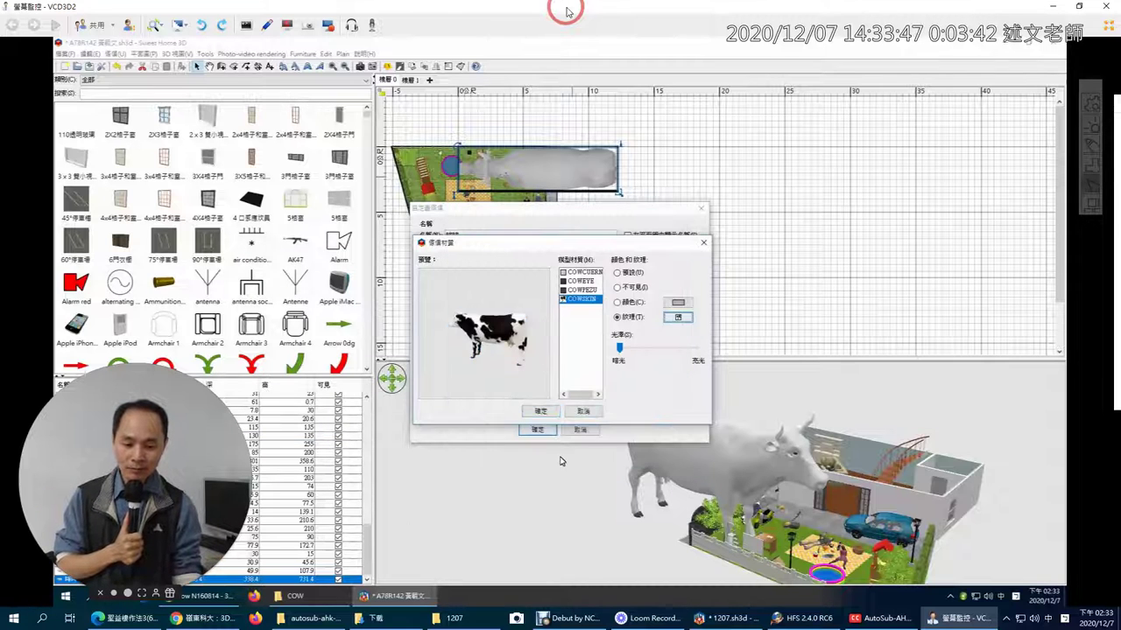
{"action": "left_click_drag", "start_coordinate": [502, 376], "coordinate": [605, 357]}
{"action": "left_click", "coordinate": [543, 412]}
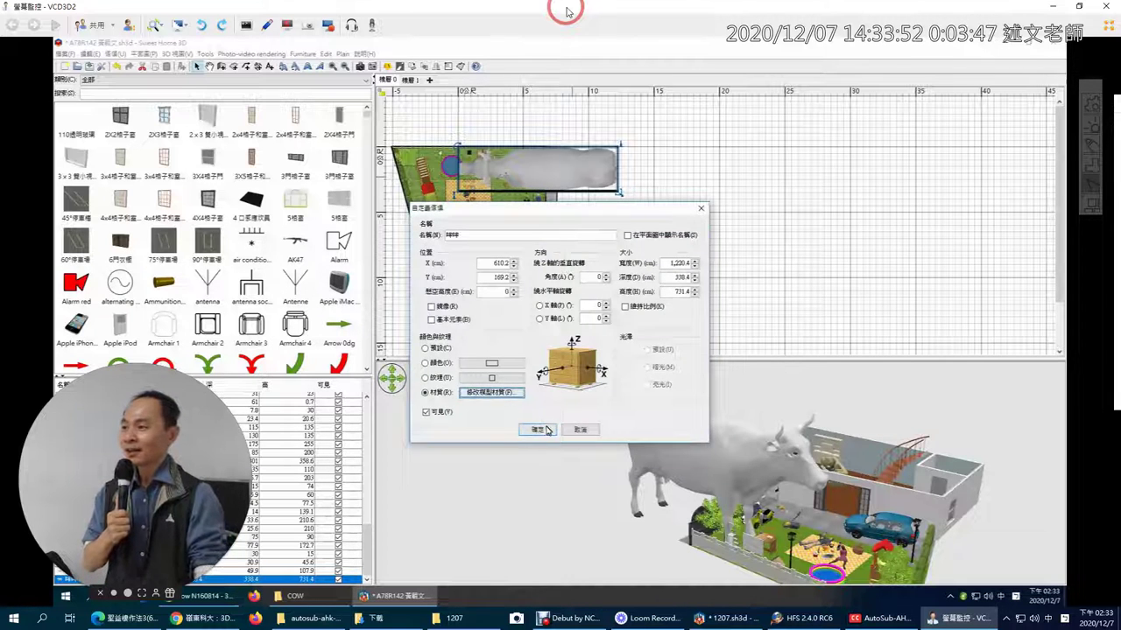
{"action": "left_click", "coordinate": [538, 429]}
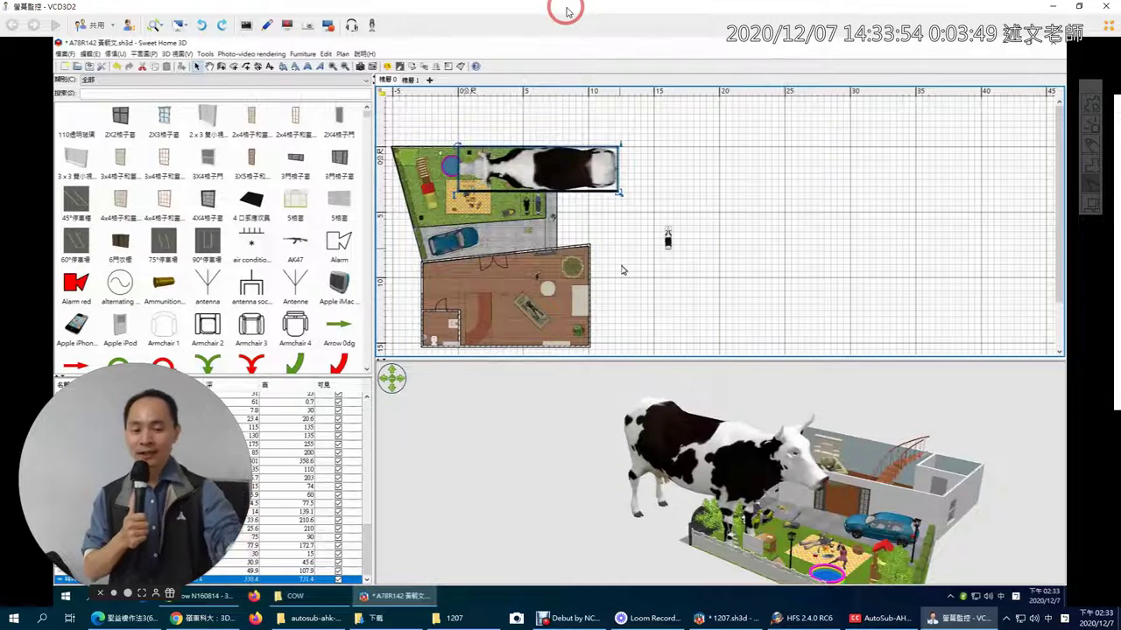
{"action": "left_click_drag", "start_coordinate": [697, 450], "coordinate": [705, 440]}
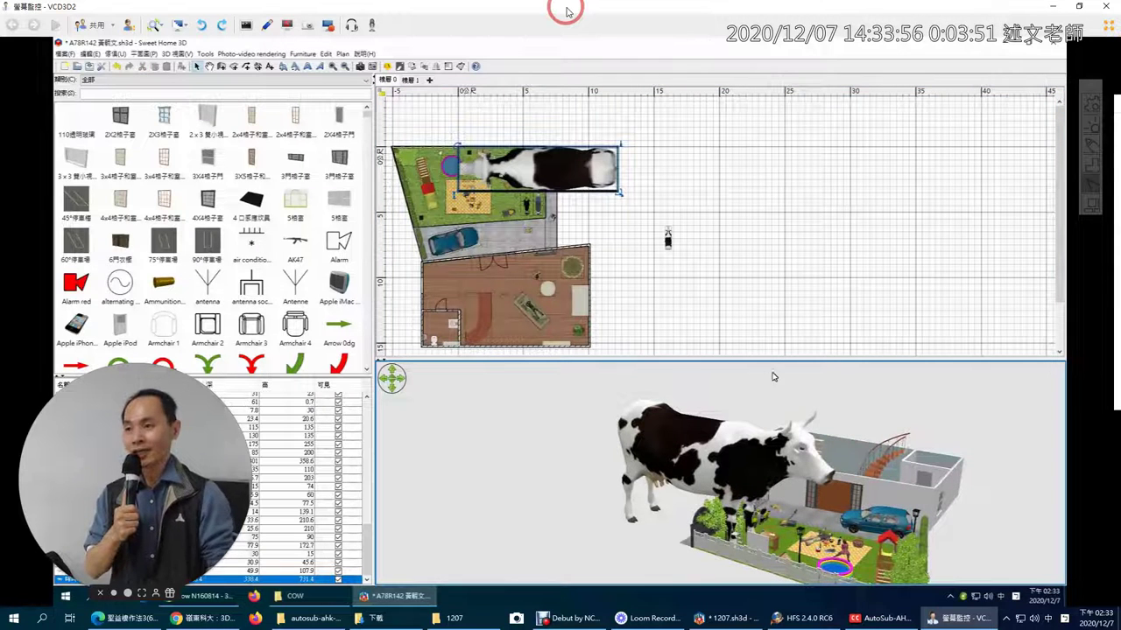